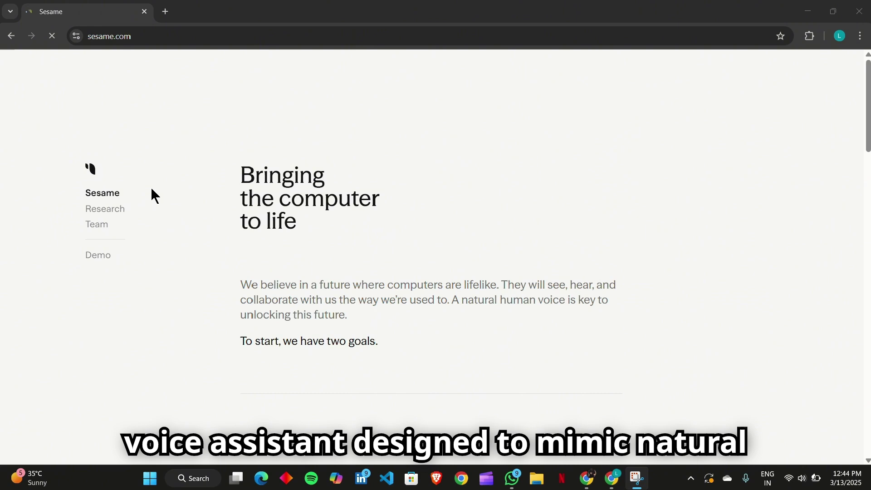
scroll(409, 215, down, 2)
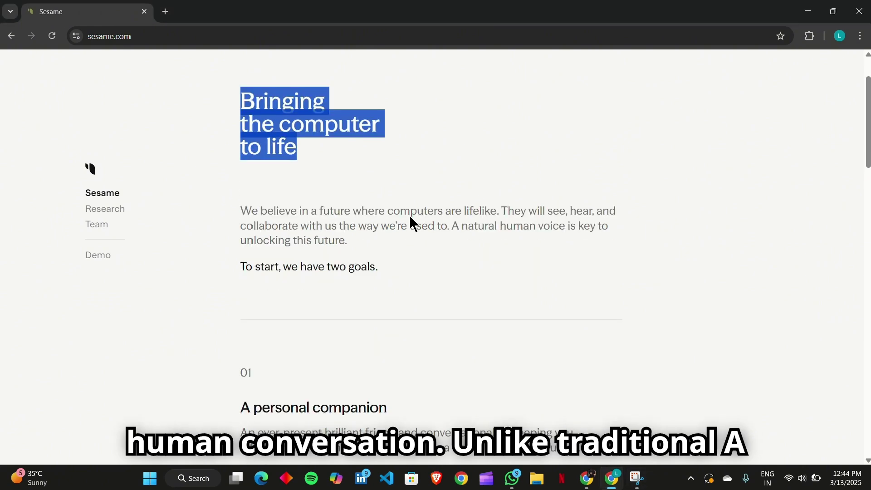
scroll(408, 215, down, 2)
scroll(409, 215, down, 2)
scroll(272, 204, down, 1)
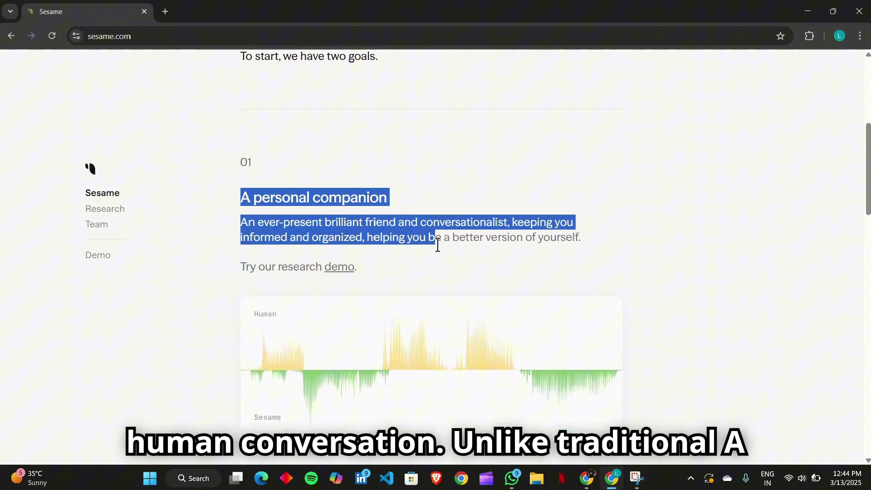
Step: Read the homepage's personal companion section and open the research demo link in a background tab
drag(437, 245, 455, 268)
click(275, 263)
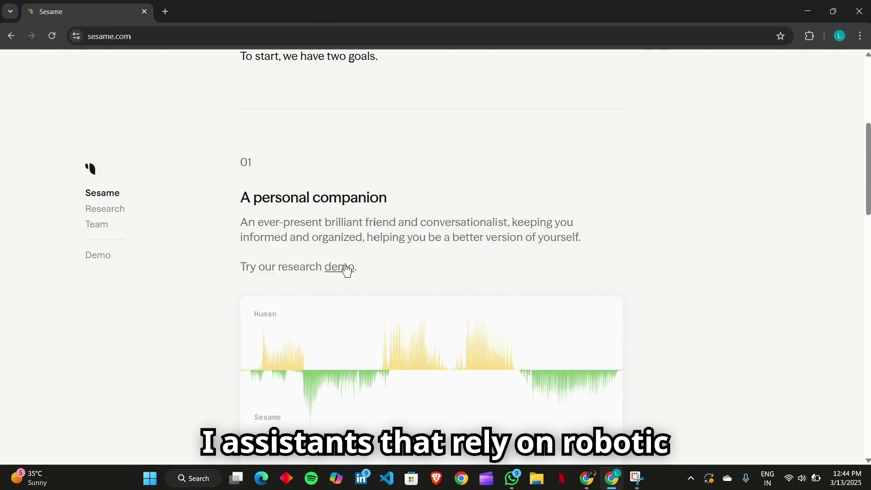
right_click(344, 268)
click(381, 278)
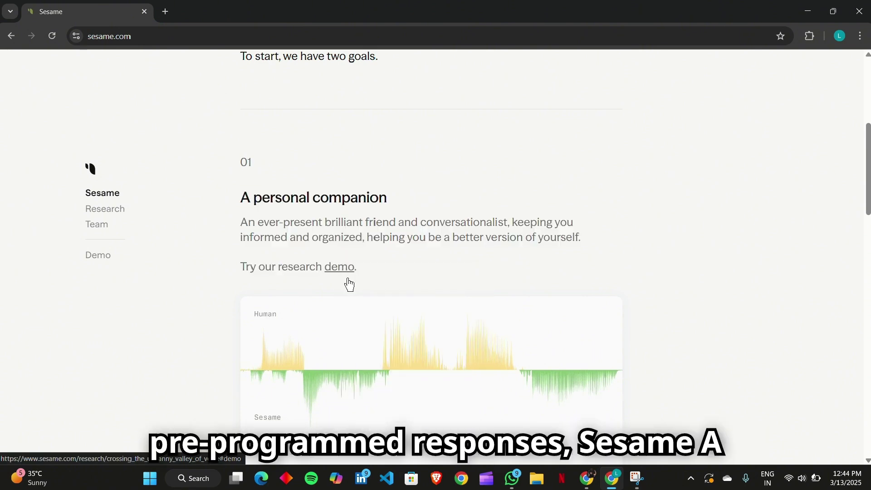
scroll(447, 273, down, 1)
scroll(448, 251, down, 4)
scroll(448, 250, down, 3)
scroll(447, 251, down, 3)
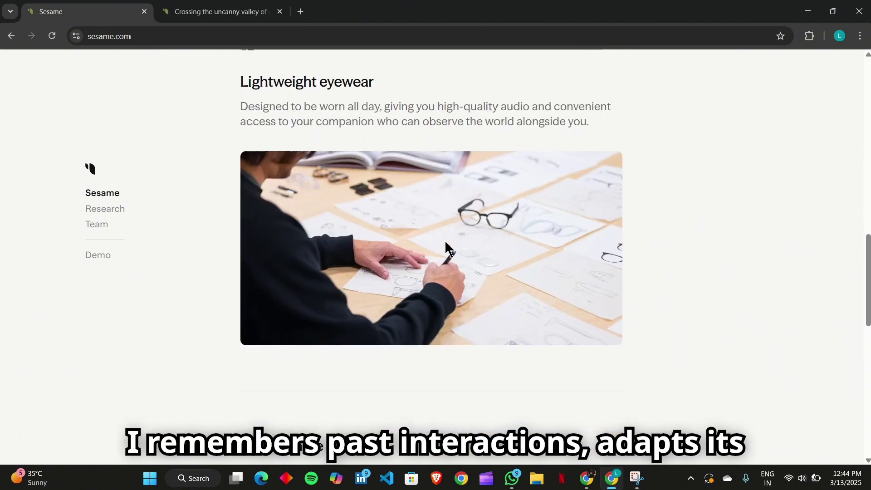
scroll(447, 250, down, 4)
scroll(445, 240, down, 2)
scroll(444, 240, down, 3)
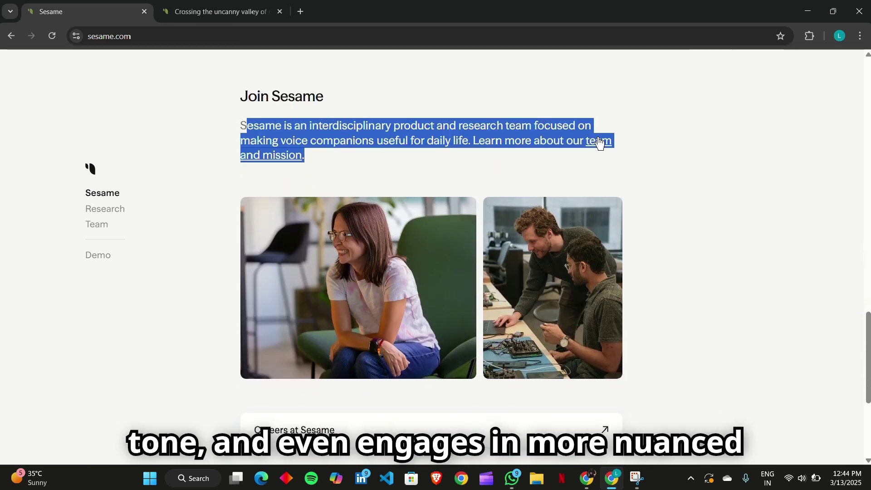
scroll(583, 162, down, 4)
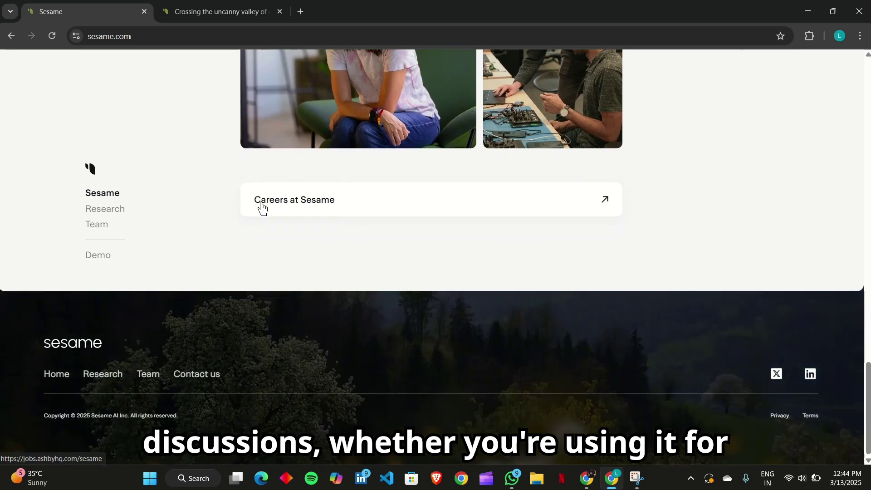
Step: Open Careers in a new tab, then start a Maya voice chat and allow the microphone
click(340, 199)
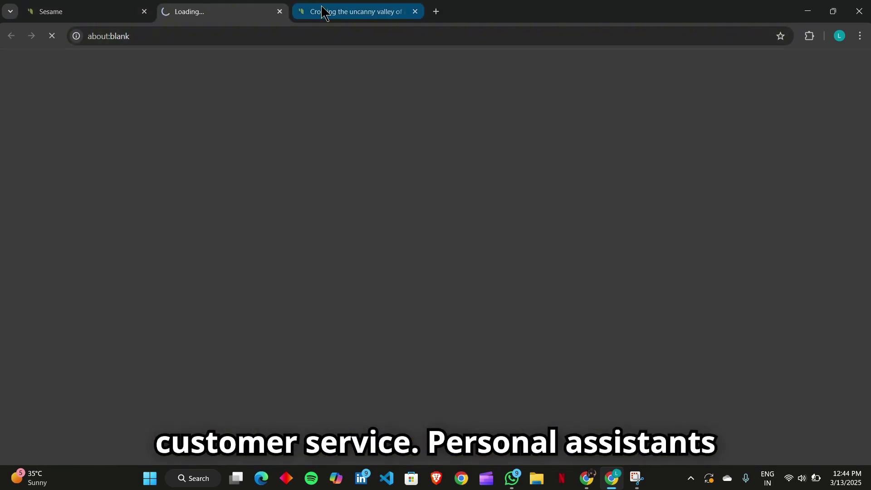
click(340, 12)
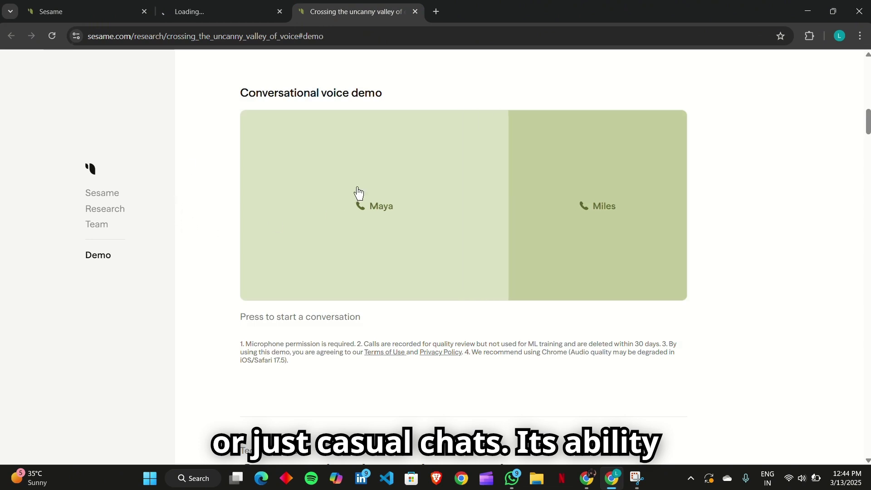
mouse_move(374, 205)
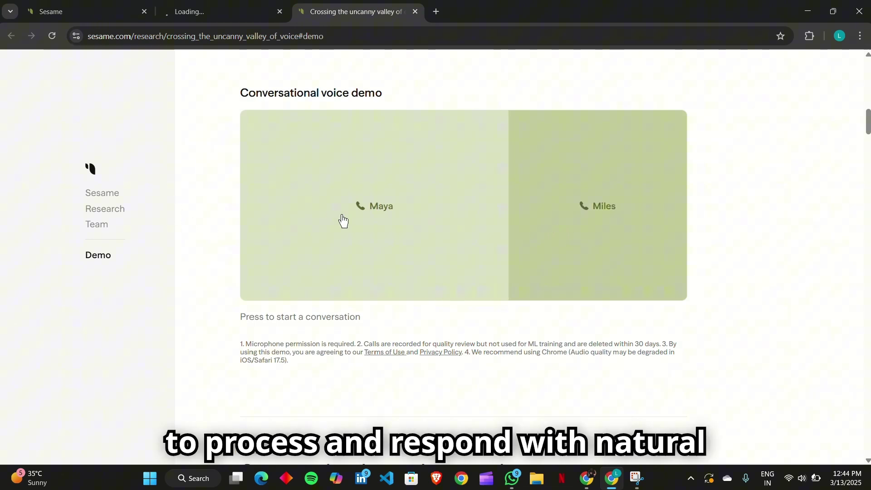
click(343, 220)
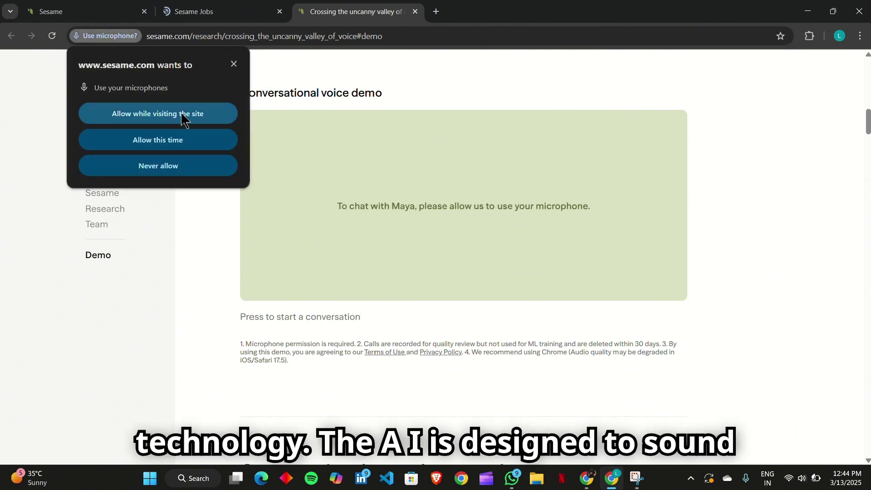
click(237, 63)
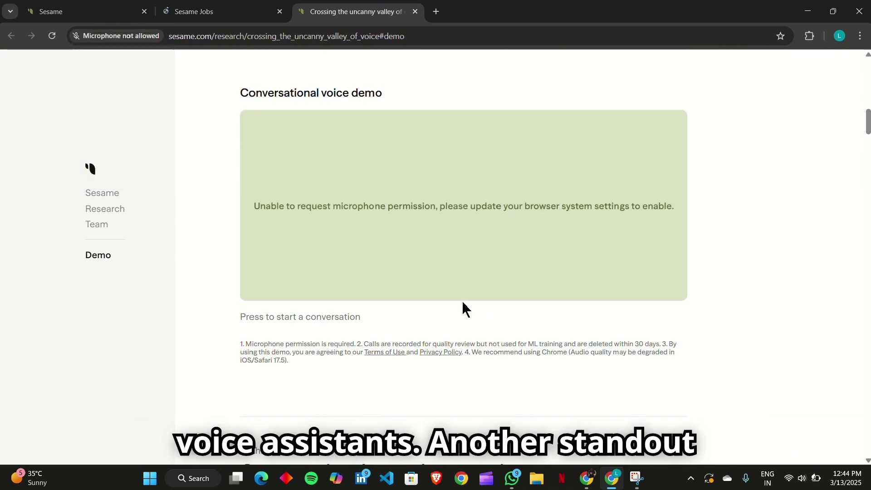
scroll(358, 313, down, 4)
scroll(341, 307, down, 2)
scroll(330, 307, down, 1)
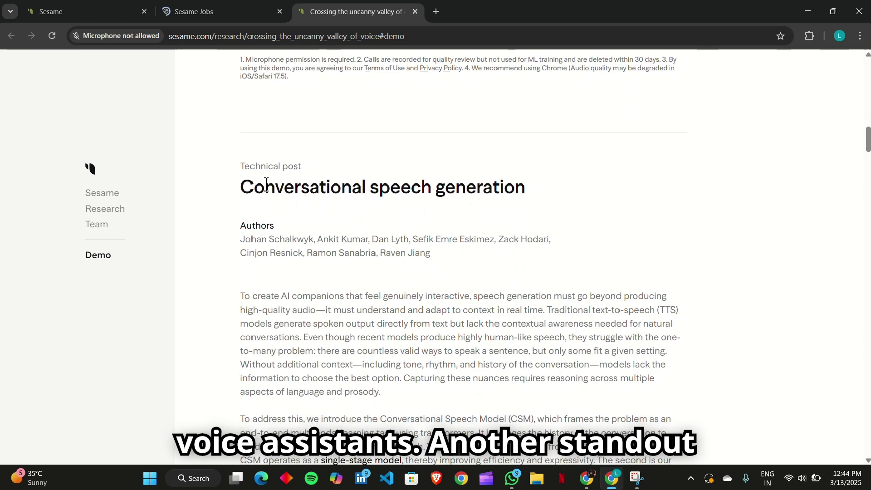
Step: Skim the 'Conversational speech generation' post, then go to the Sesame Jobs tab
drag(266, 187, 529, 185)
click(551, 228)
scroll(552, 227, down, 3)
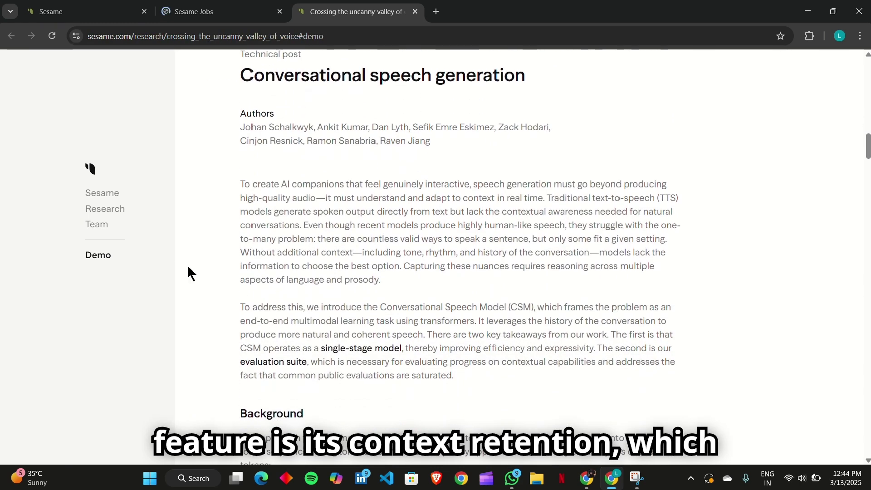
scroll(307, 286, down, 4)
scroll(198, 68, down, 1)
click(194, 12)
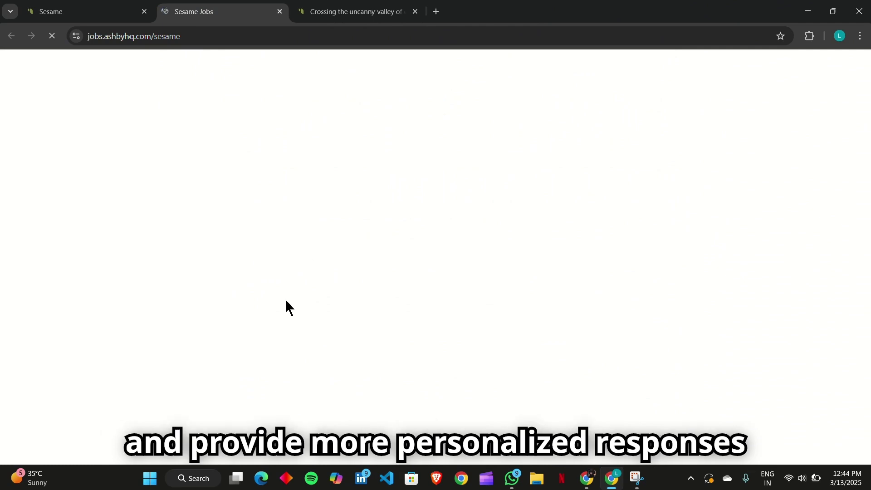
scroll(289, 273, down, 2)
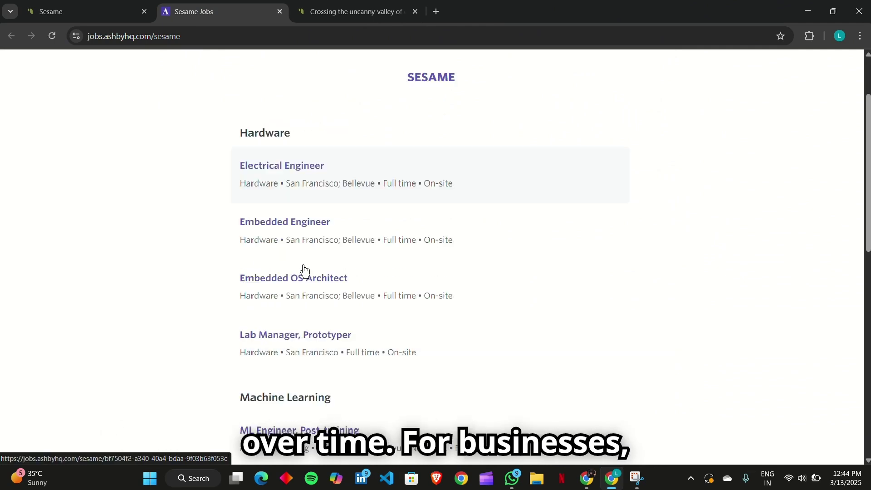
scroll(302, 275, down, 4)
scroll(308, 303, down, 2)
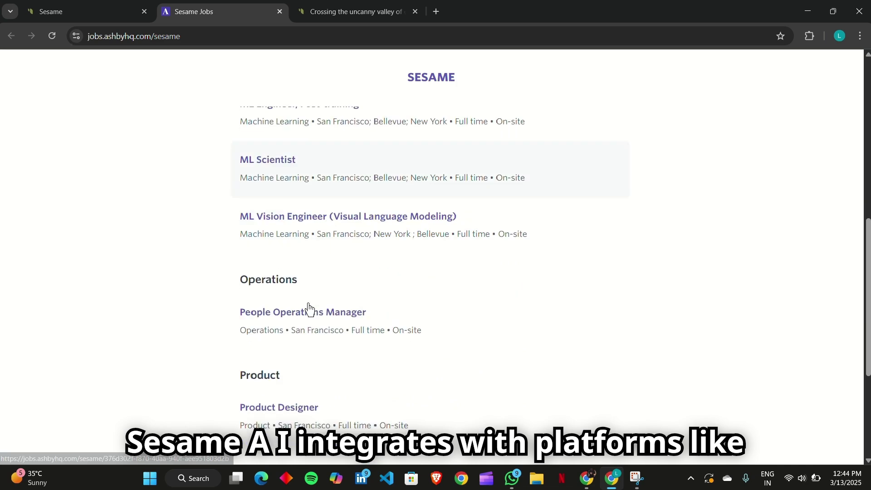
scroll(308, 302, down, 1)
scroll(310, 308, down, 3)
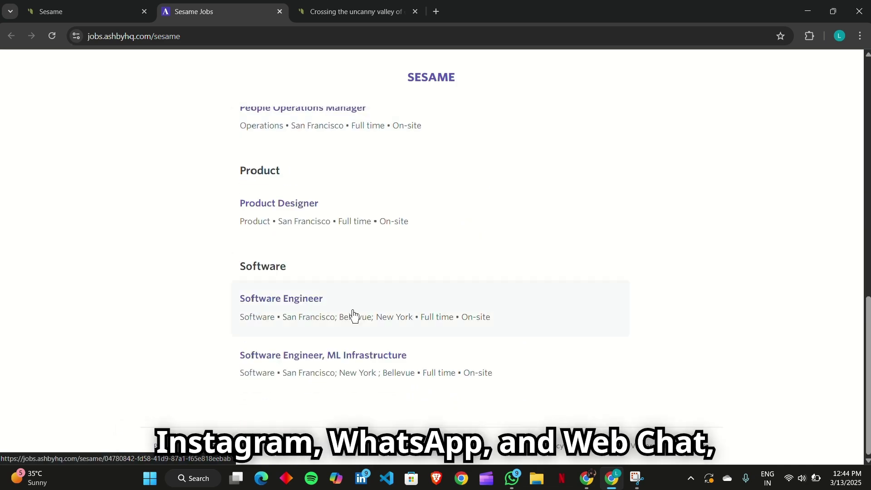
scroll(354, 316, up, 4)
scroll(483, 319, up, 3)
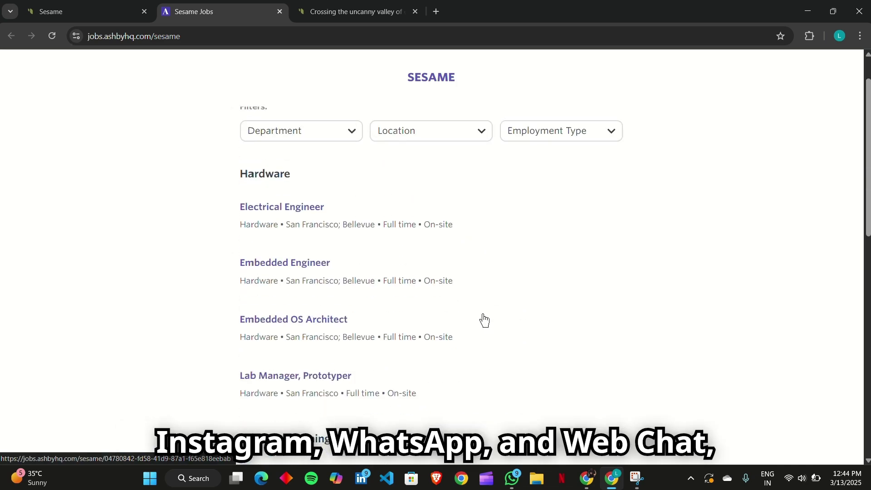
scroll(484, 319, up, 2)
Step: Check the Location, Employment Type and Department filter options without applying any filter
click(418, 183)
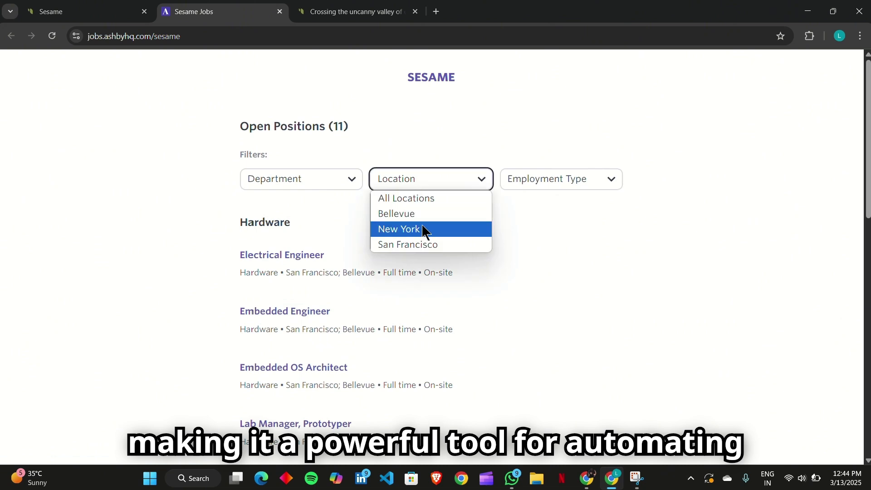
click(524, 179)
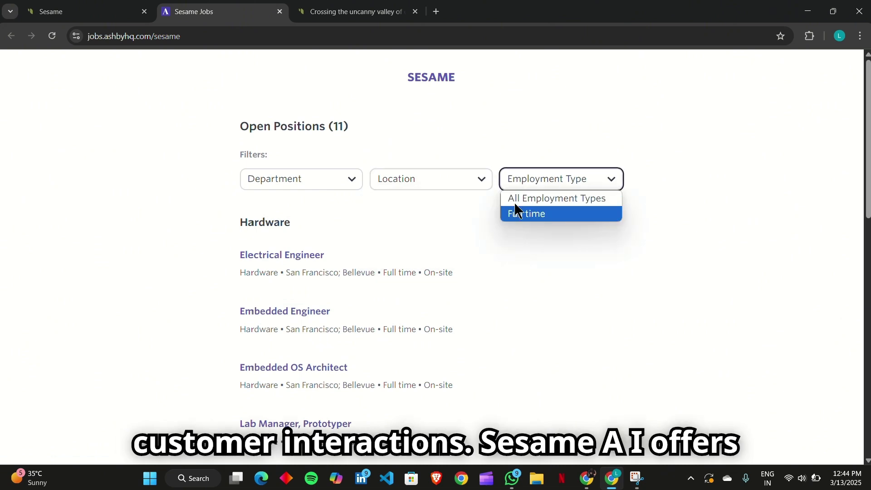
click(298, 178)
click(295, 178)
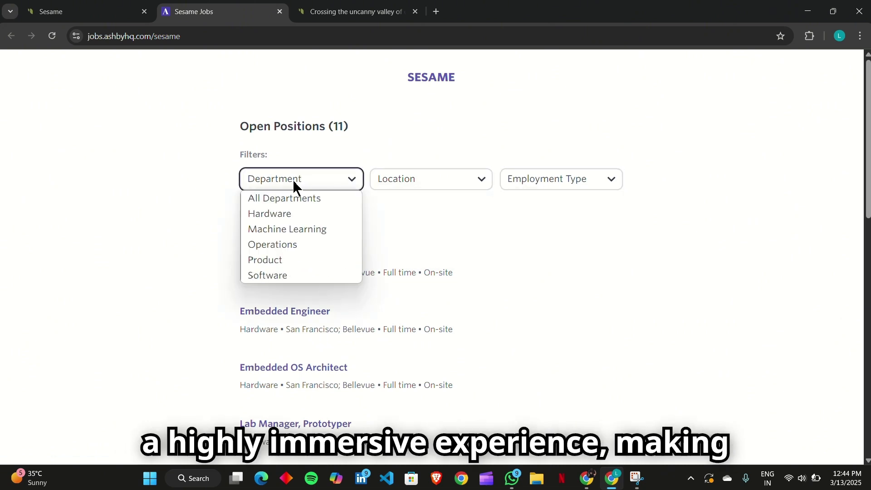
Step: View the Electrical Engineer job posting, then go back to the open positions list
click(390, 243)
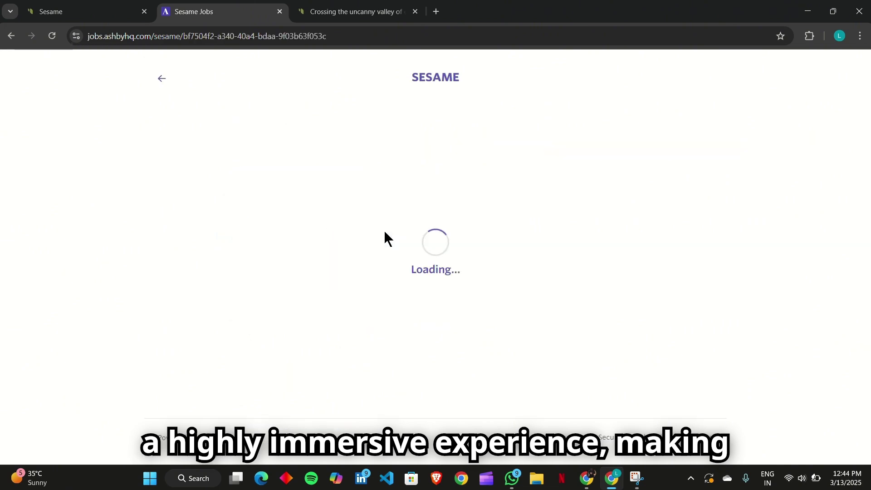
scroll(544, 225, down, 5)
scroll(407, 192, down, 5)
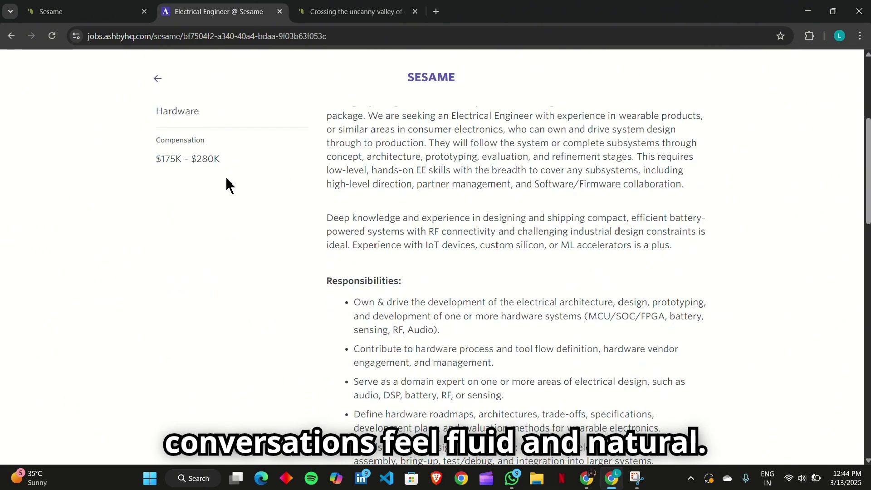
scroll(265, 211, up, 5)
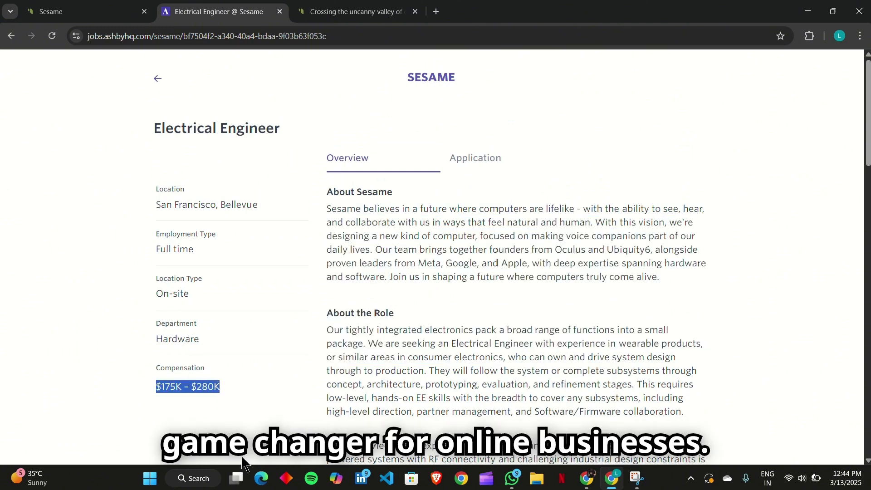
click(10, 36)
scroll(498, 301, down, 4)
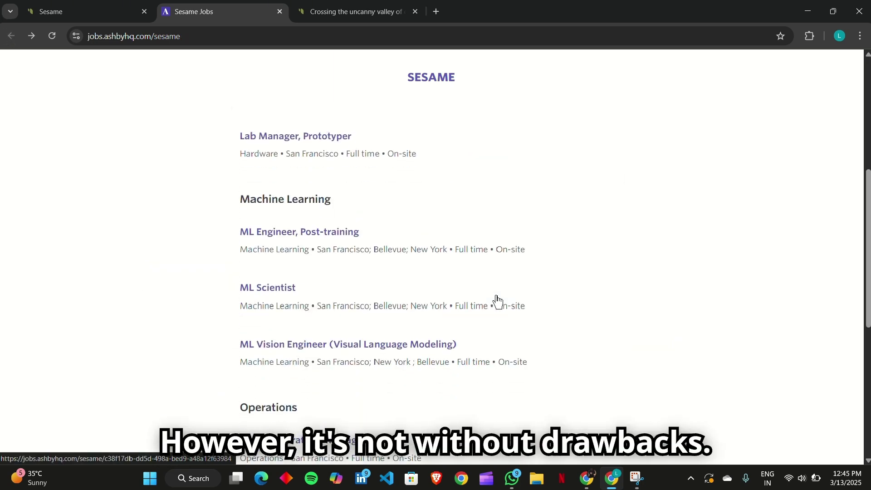
scroll(497, 301, down, 3)
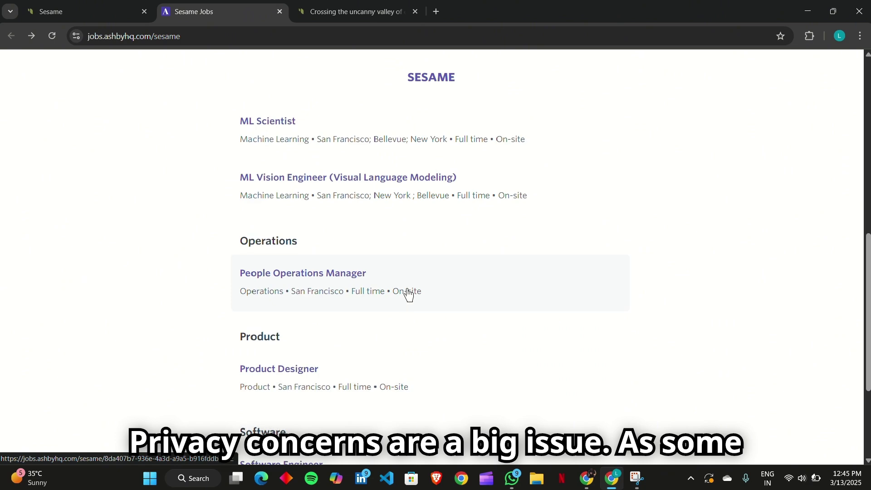
scroll(409, 293, up, 5)
Step: Return to the Sesame homepage and open the 'Crossing the uncanny valley of conversational voice' post
click(82, 11)
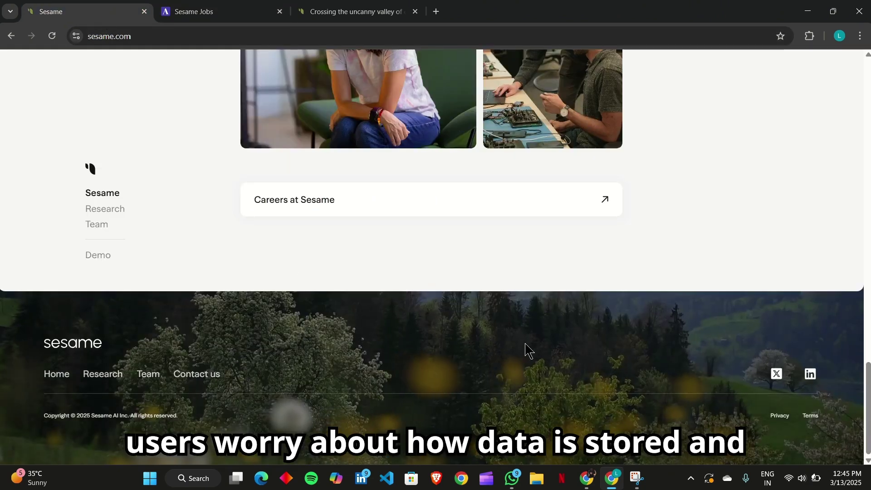
scroll(528, 350, up, 4)
scroll(525, 342, up, 2)
scroll(523, 341, up, 5)
scroll(524, 341, up, 3)
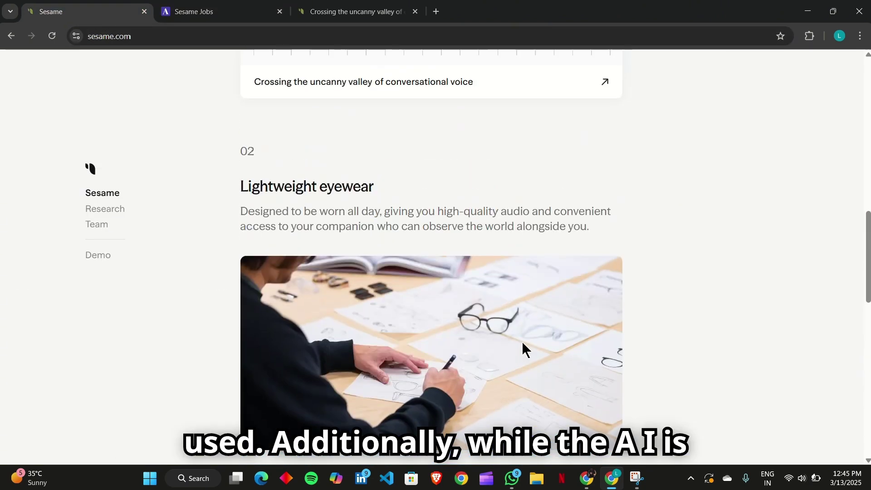
scroll(522, 341, up, 5)
scroll(521, 341, up, 2)
click(105, 209)
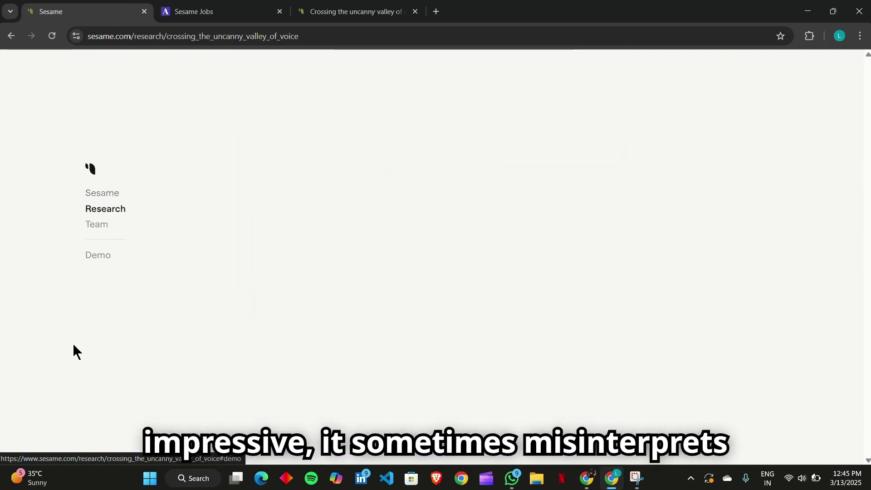
scroll(363, 279, down, 1)
scroll(363, 280, down, 2)
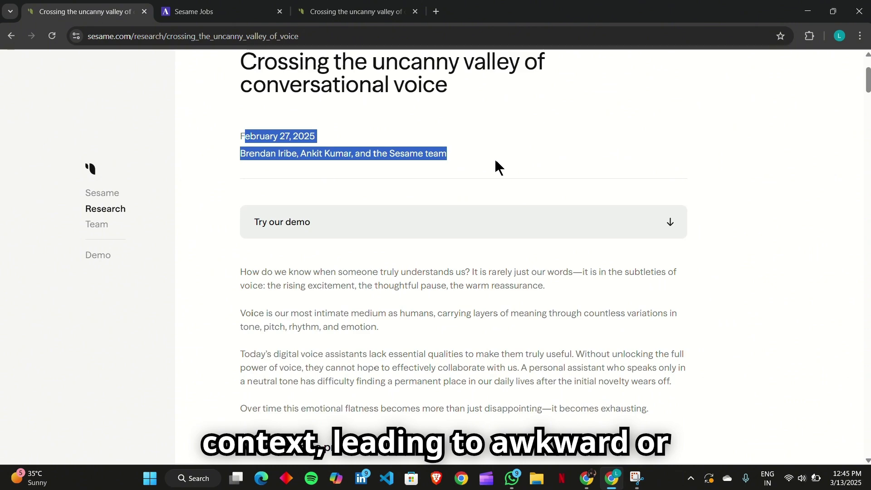
scroll(494, 157, down, 4)
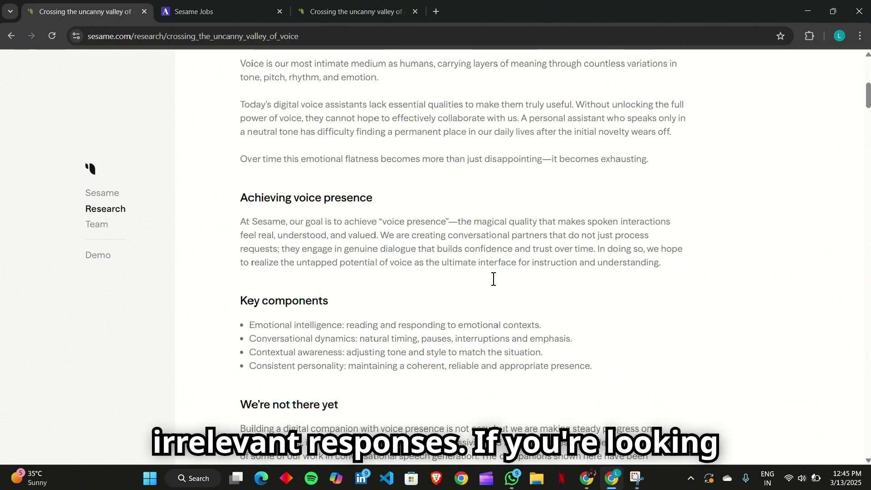
scroll(494, 279, down, 3)
scroll(495, 279, down, 2)
scroll(494, 279, down, 1)
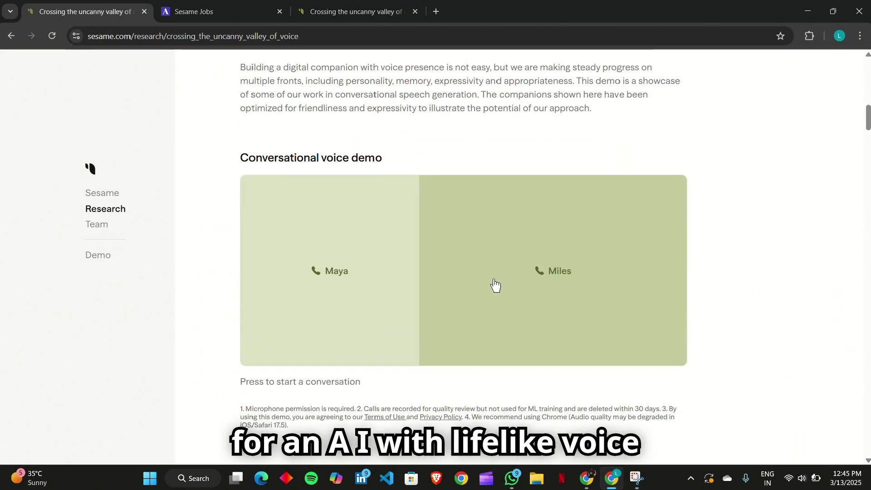
scroll(495, 285, up, 2)
scroll(495, 285, up, 1)
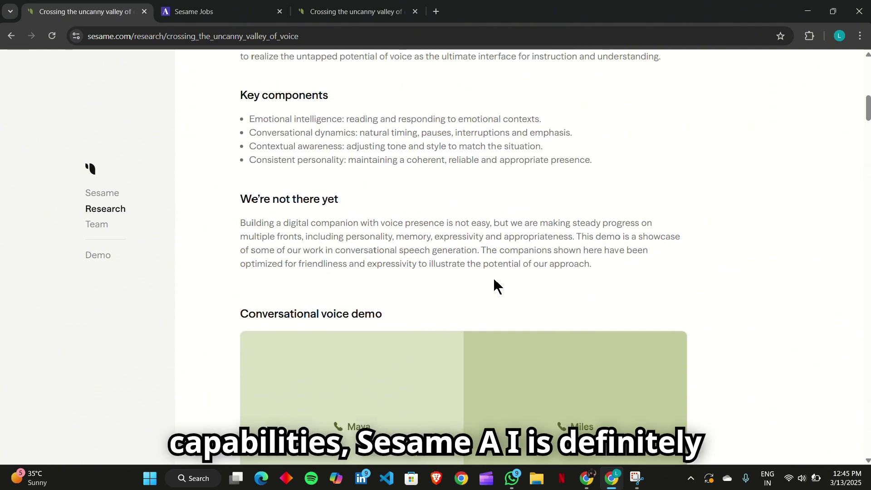